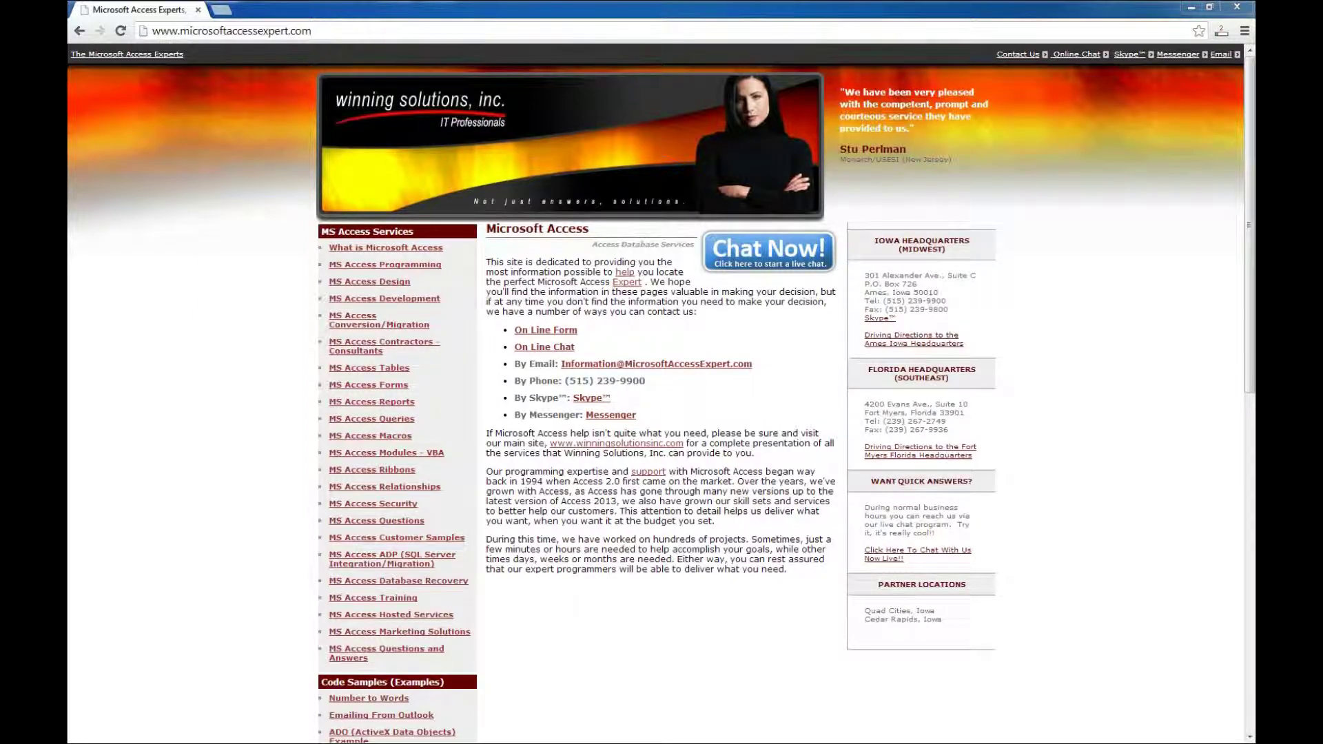
Follow the 'MS Access Design' link in the left services menu to WSI's database design page
{"action": "left_click", "coordinate": [370, 282]}
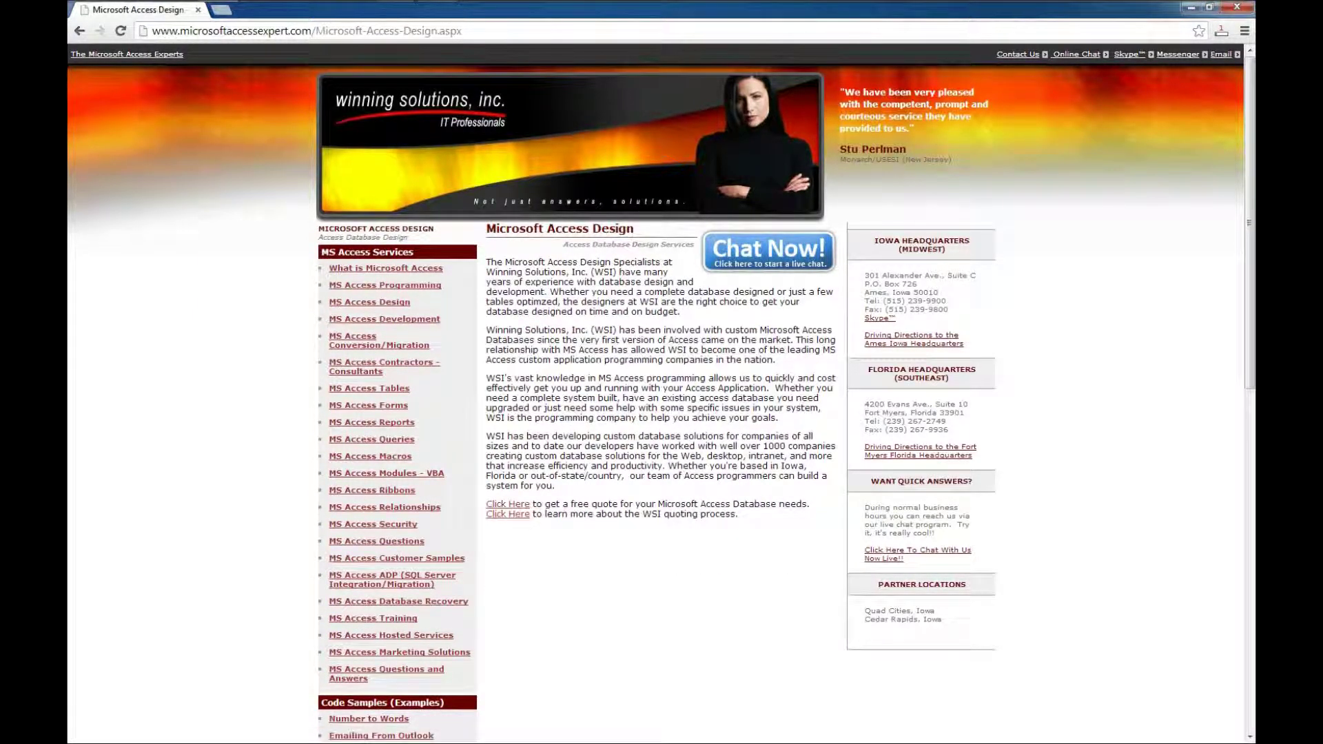